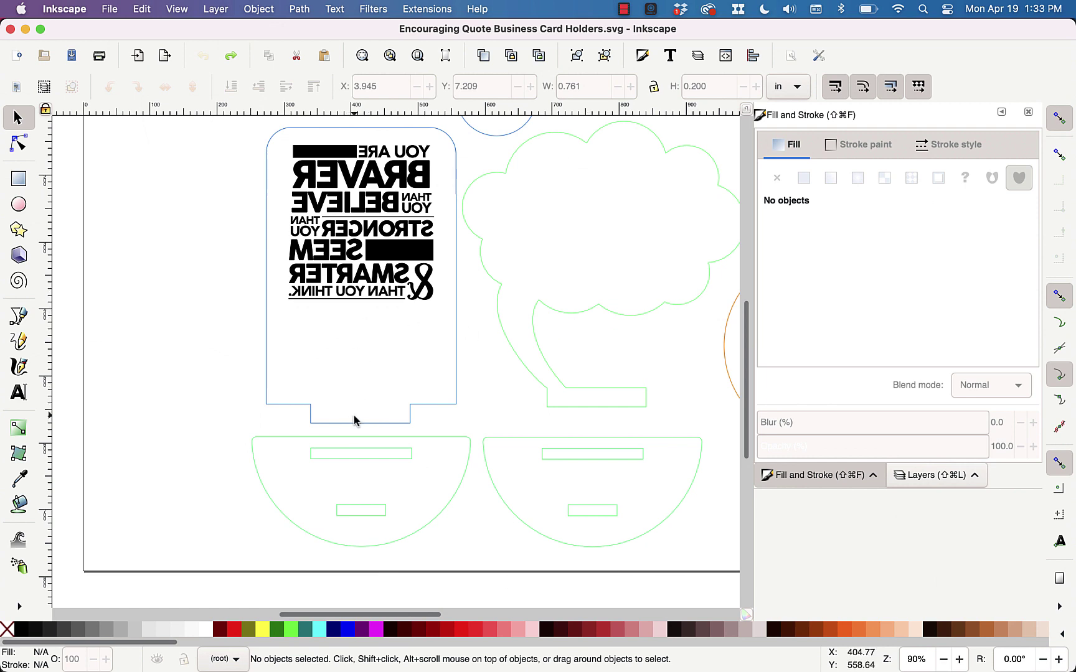
# Break apart the half-round base below the quote panel into its outline and two slots.
pyautogui.scroll(6, 354, 421)
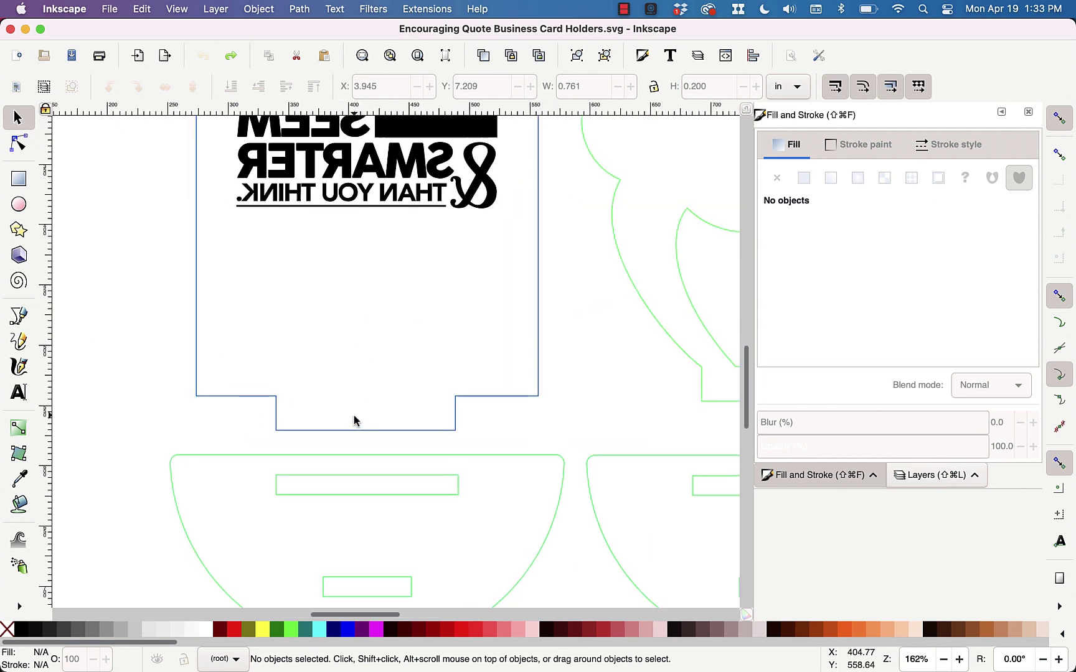
pyautogui.scroll(-3, 353, 421)
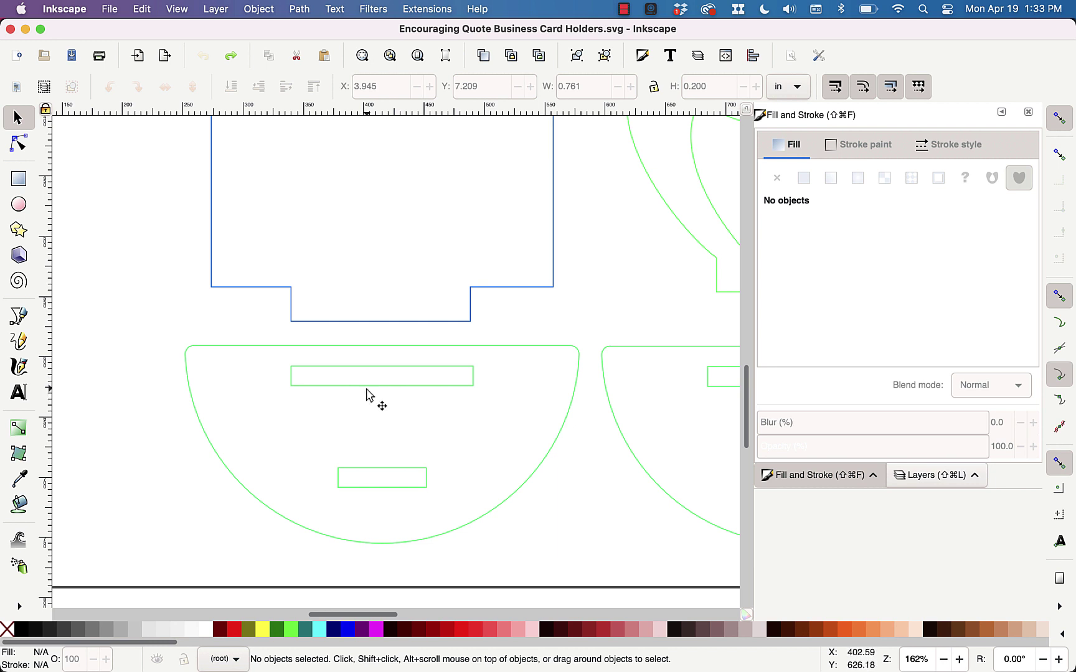
pyautogui.click(368, 395)
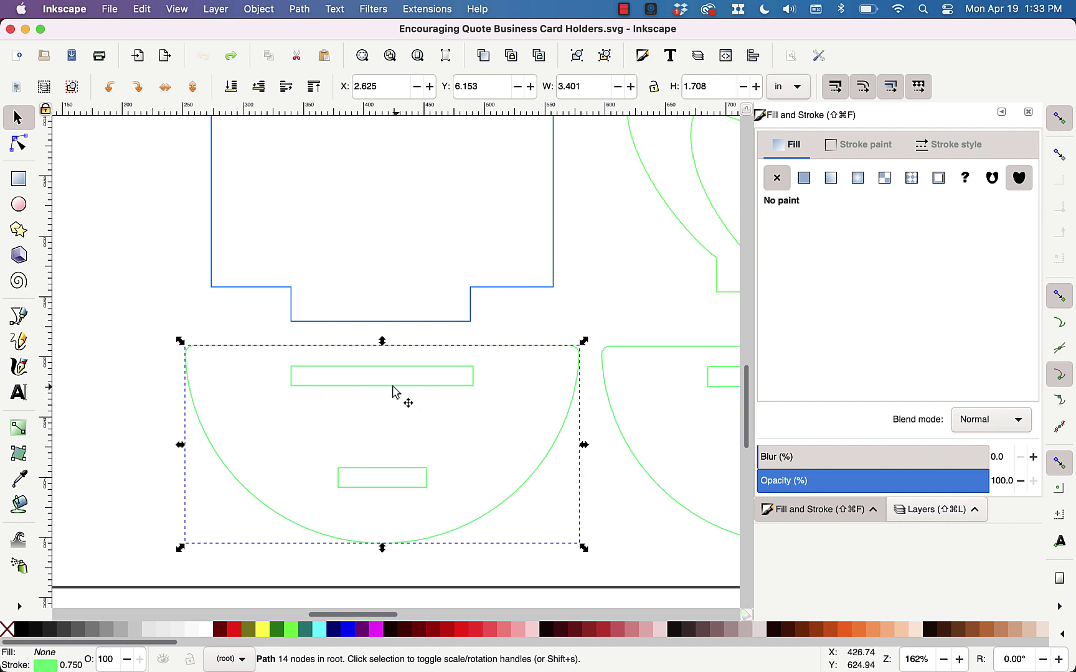
pyautogui.click(300, 10)
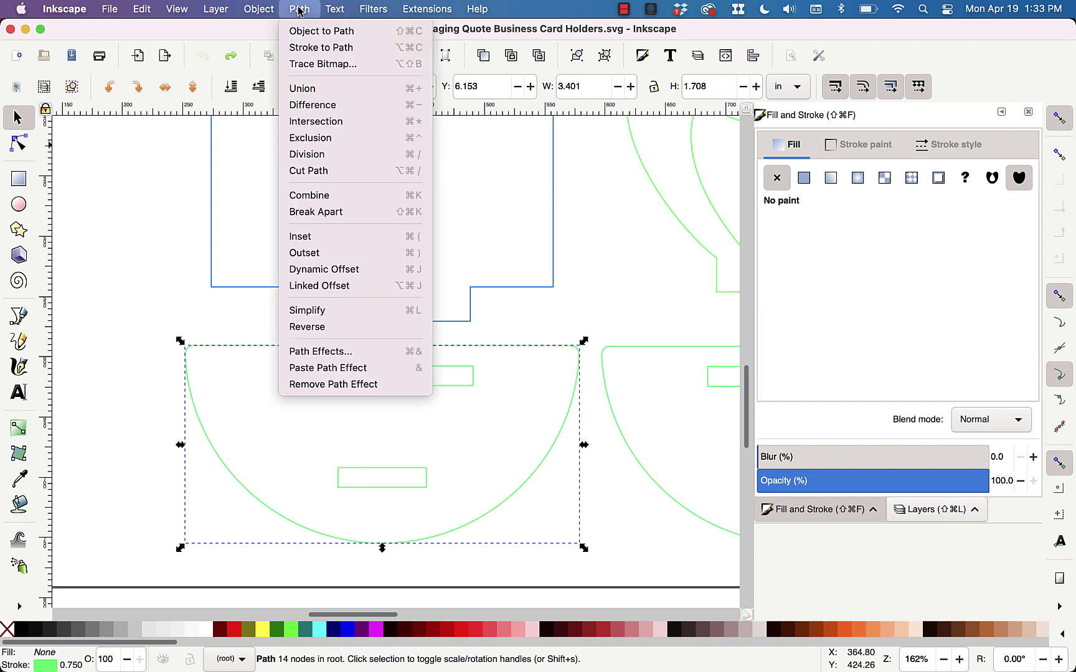
pyautogui.click(309, 212)
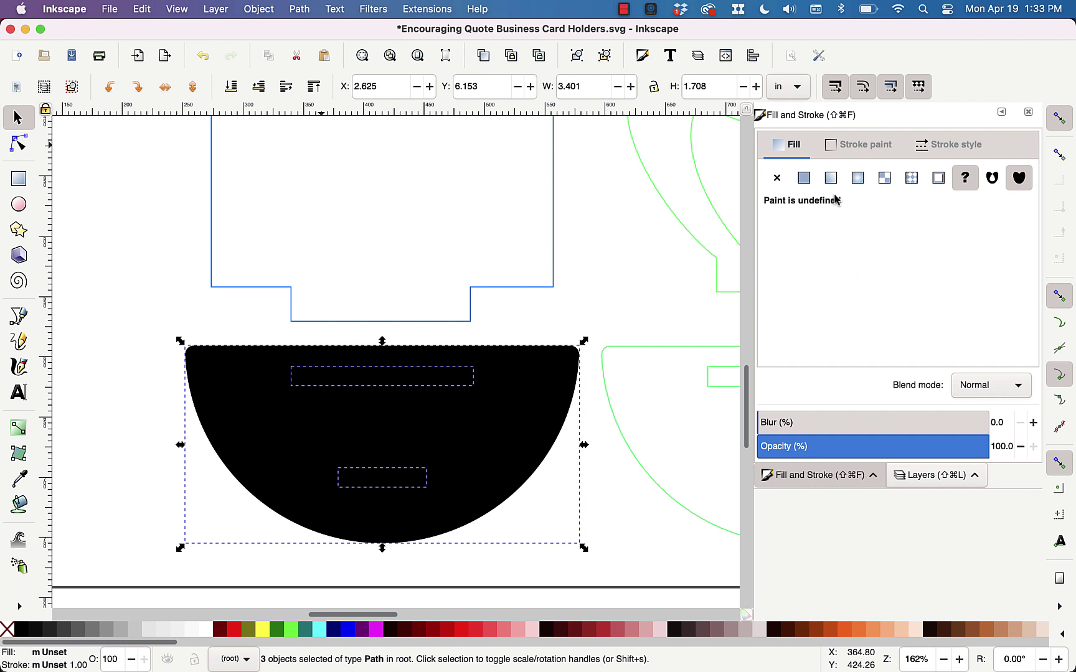
# Remove the fill from the separated base pieces and give them a flat green stroke, RGBA 00f76aff.
pyautogui.click(776, 179)
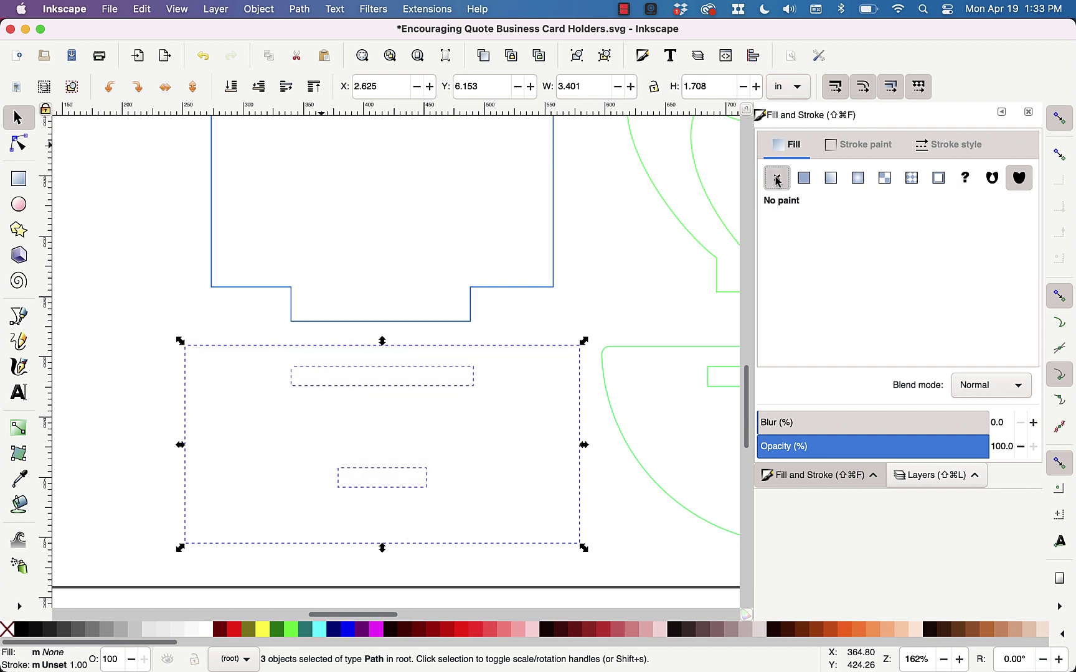
pyautogui.click(834, 150)
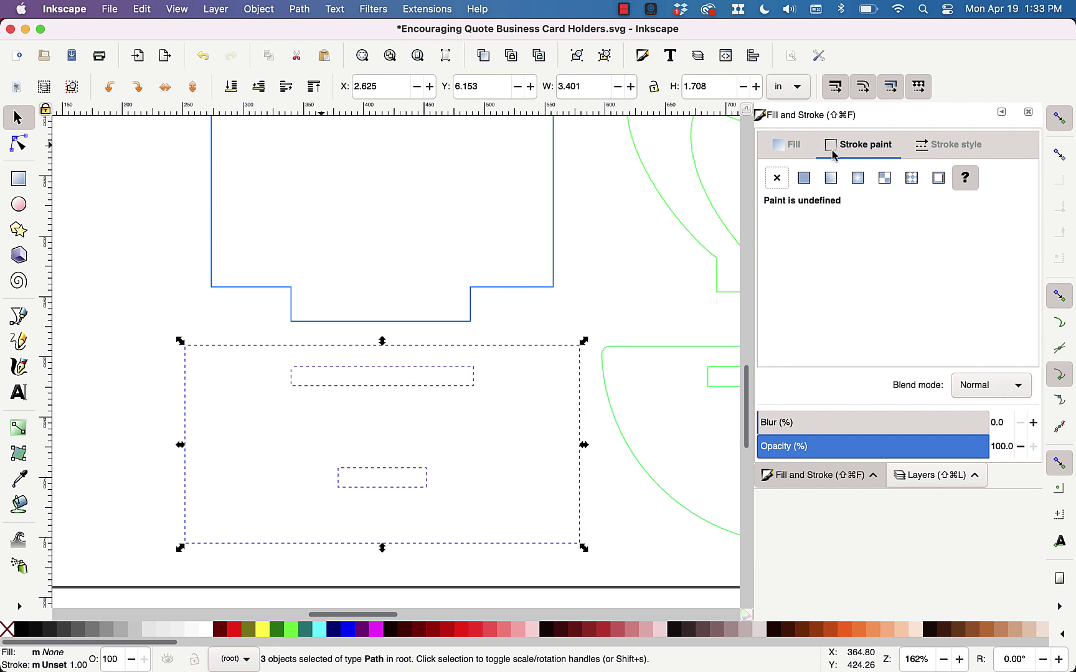
pyautogui.click(804, 179)
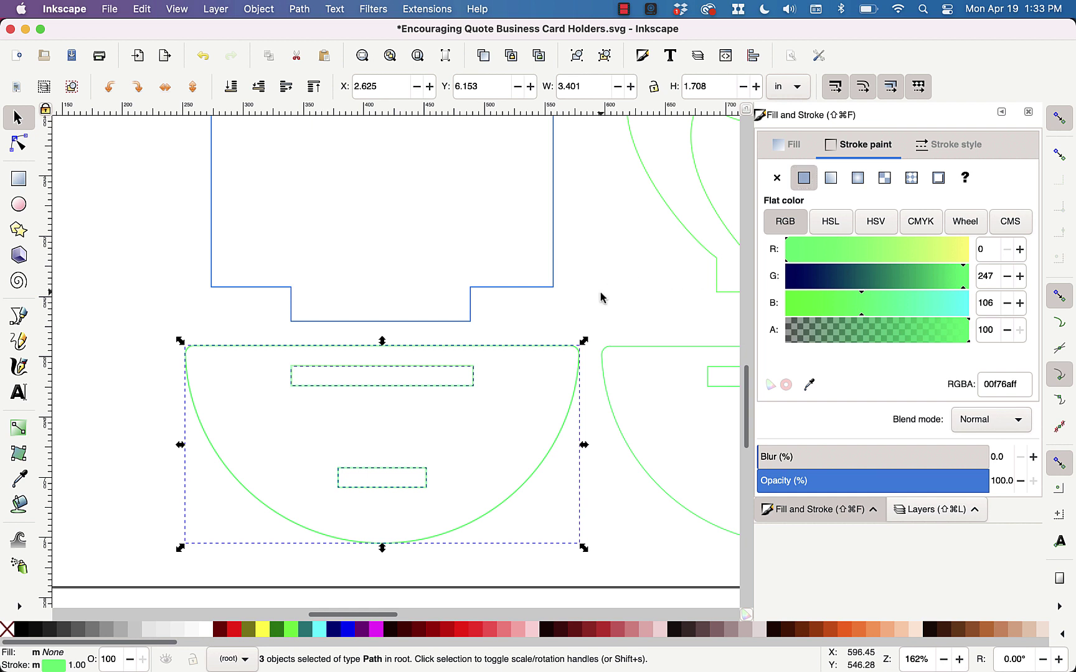
pyautogui.click(601, 298)
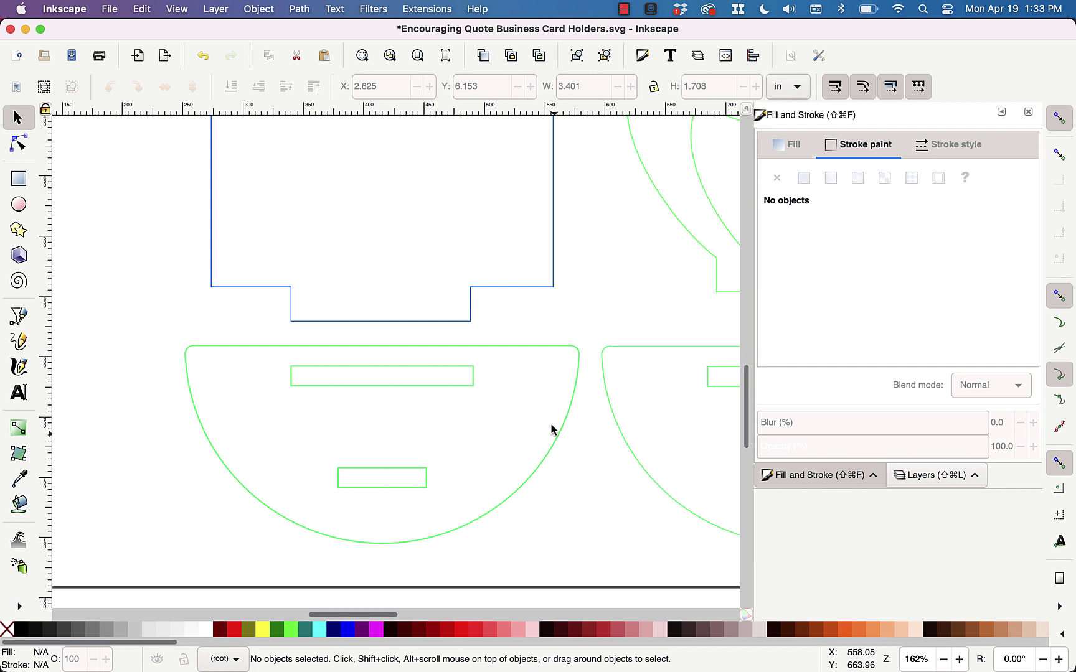
# Set the height of the longer upper slot in the half-round base to 0.2 in.
pyautogui.click(452, 395)
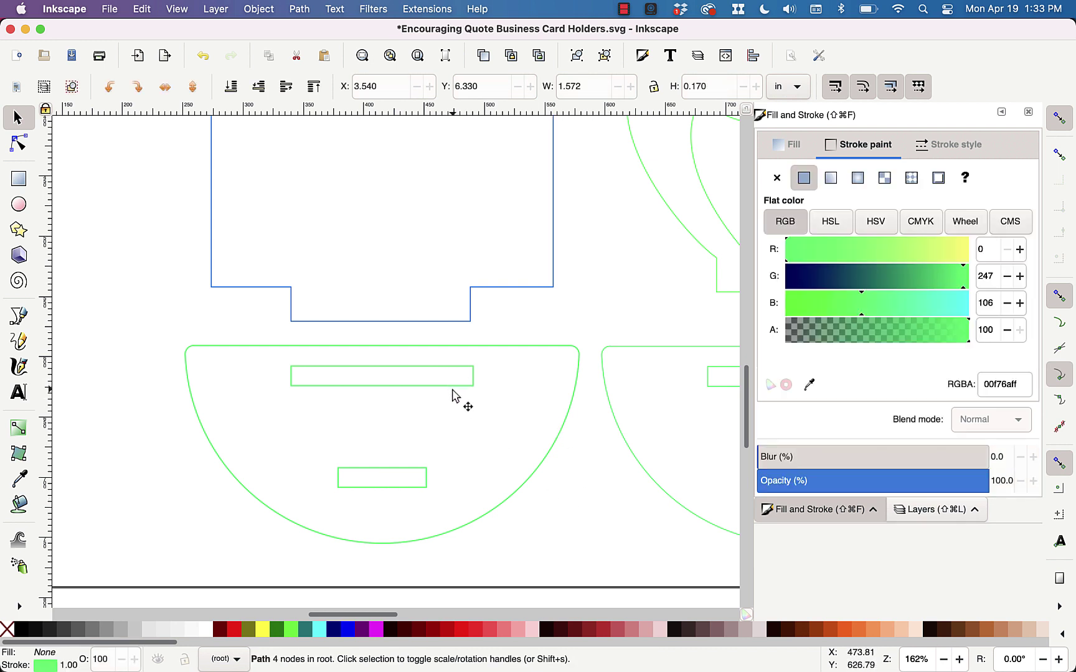
pyautogui.click(428, 480)
pyautogui.click(425, 386)
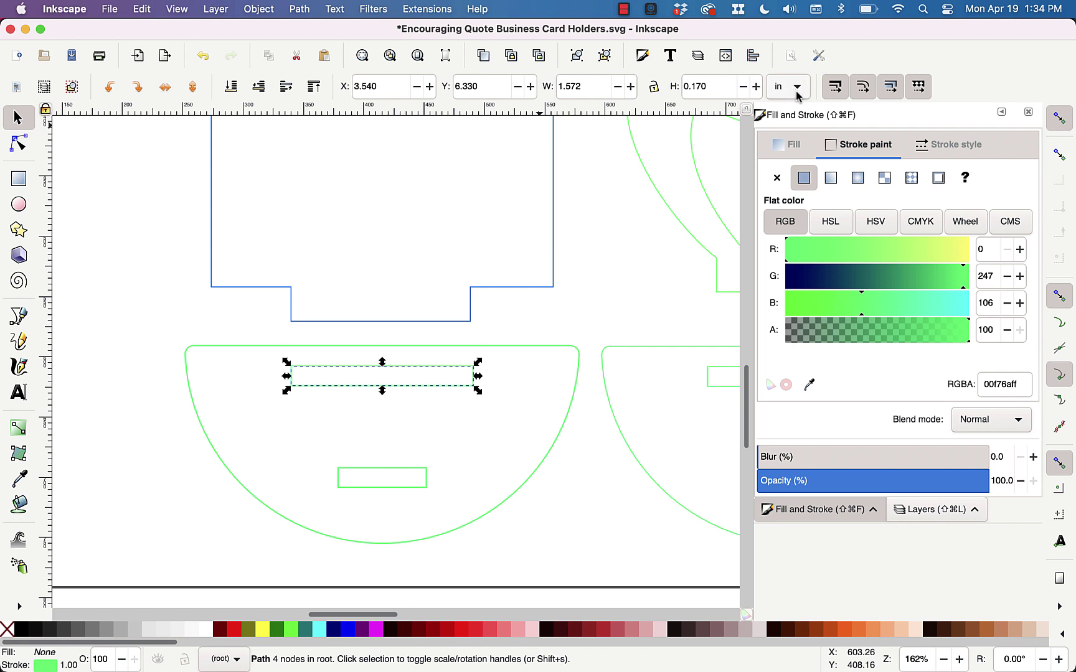
pyautogui.doubleClick(705, 89)
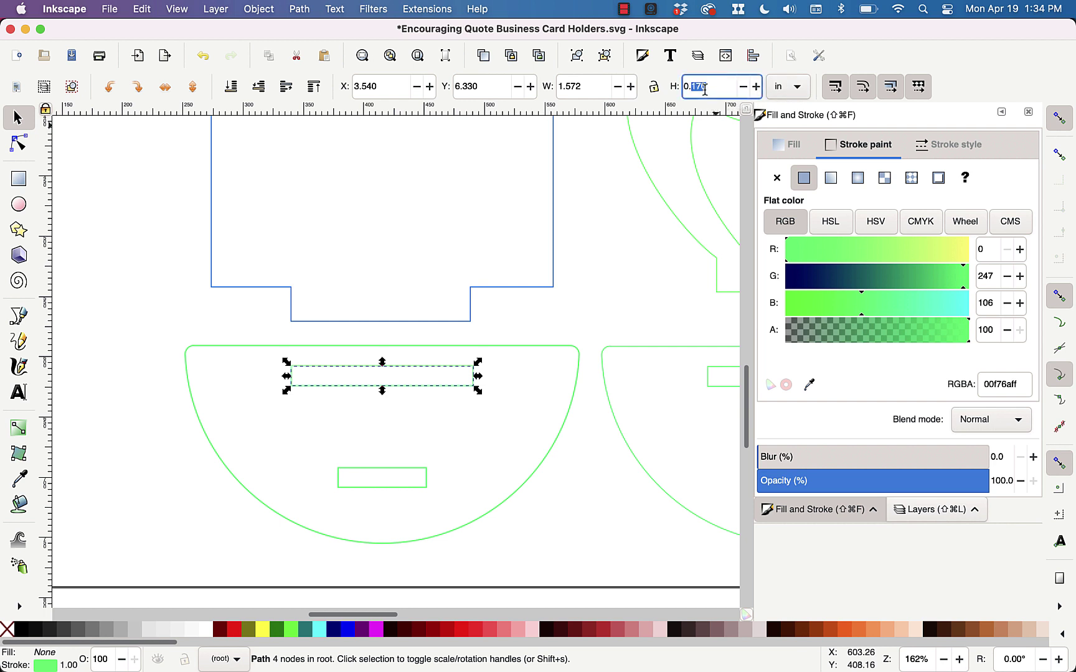
pyautogui.write('0.2')
pyautogui.press('Return')
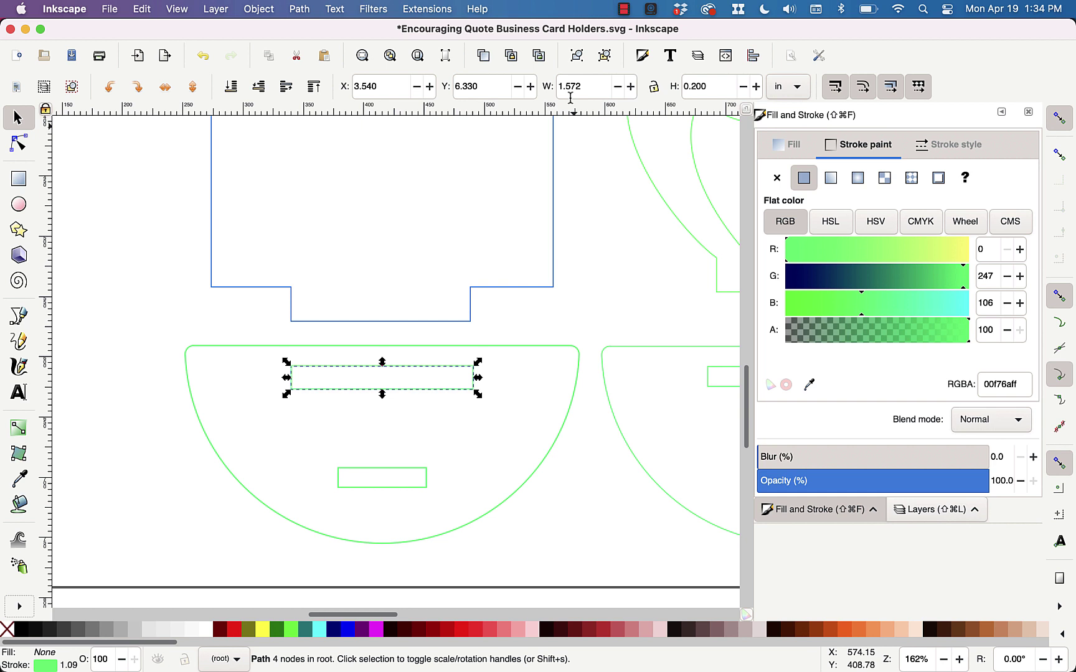
pyautogui.click(492, 446)
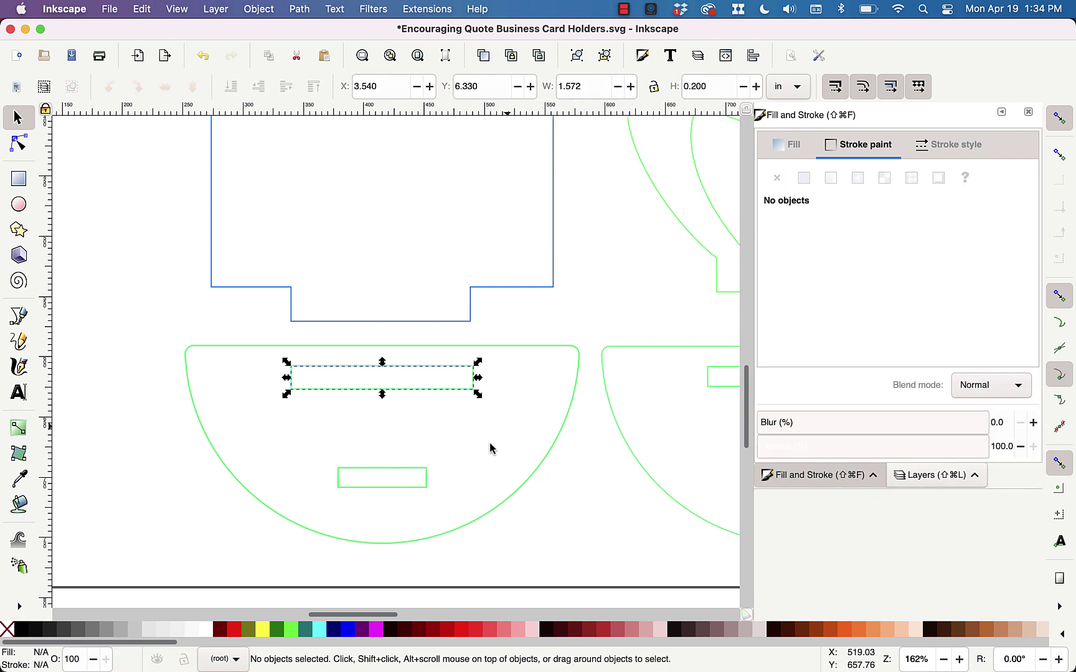
# Set the height of the shorter lower slot in the half-round base to 0.2 in.
pyautogui.click(427, 478)
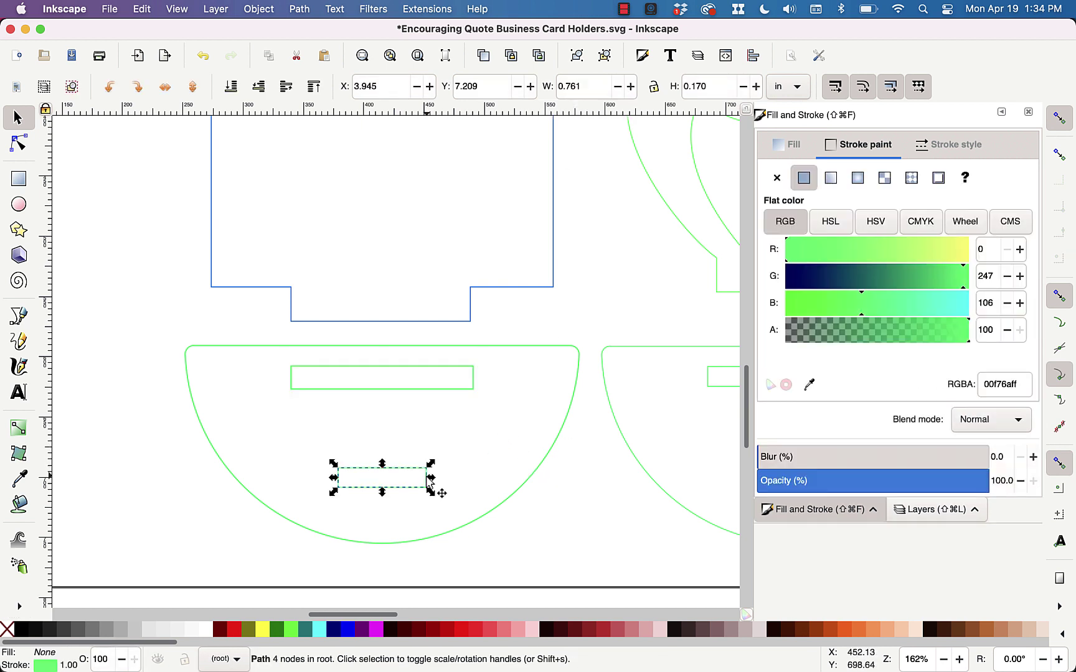
pyautogui.doubleClick(699, 88)
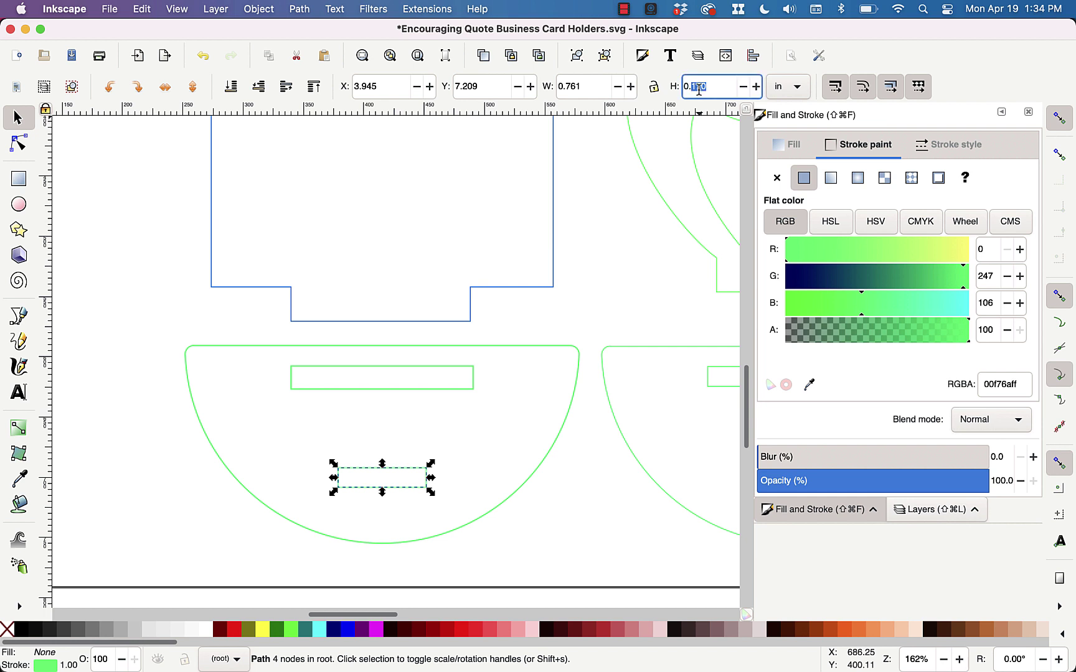
pyautogui.write('.2')
pyautogui.press('Return')
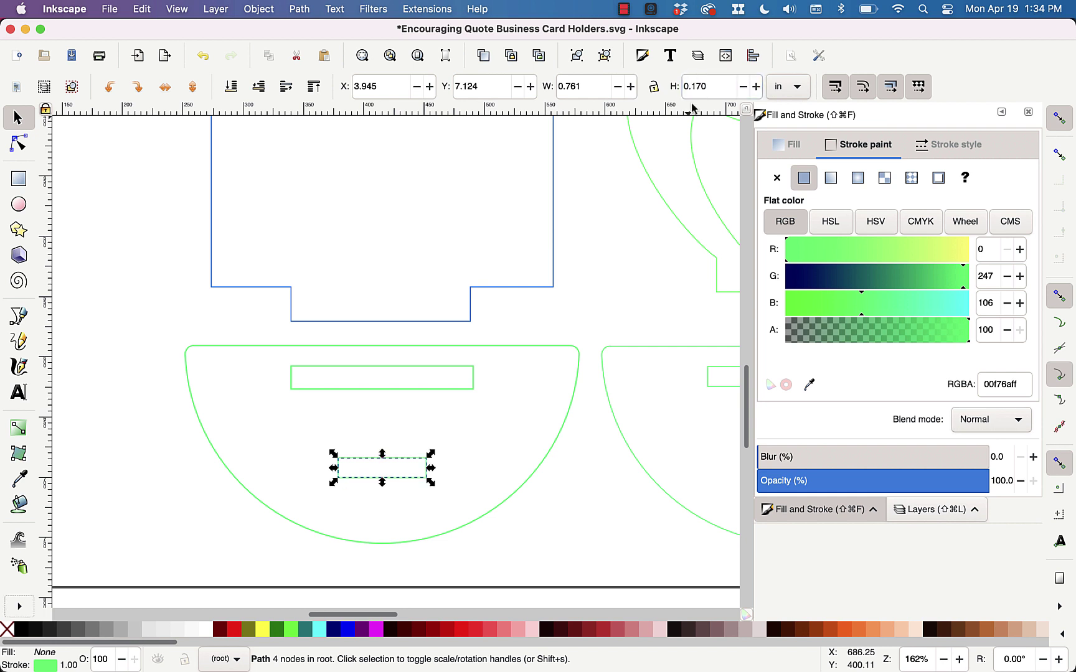
pyautogui.doubleClick(695, 85)
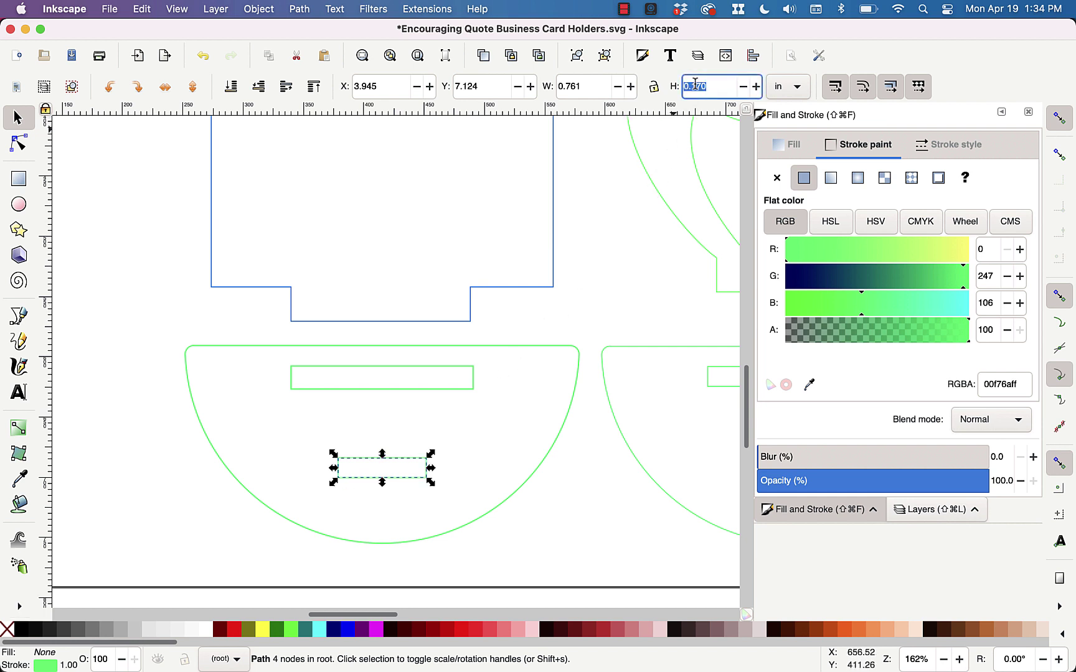
pyautogui.write('0.2')
pyautogui.press('Return')
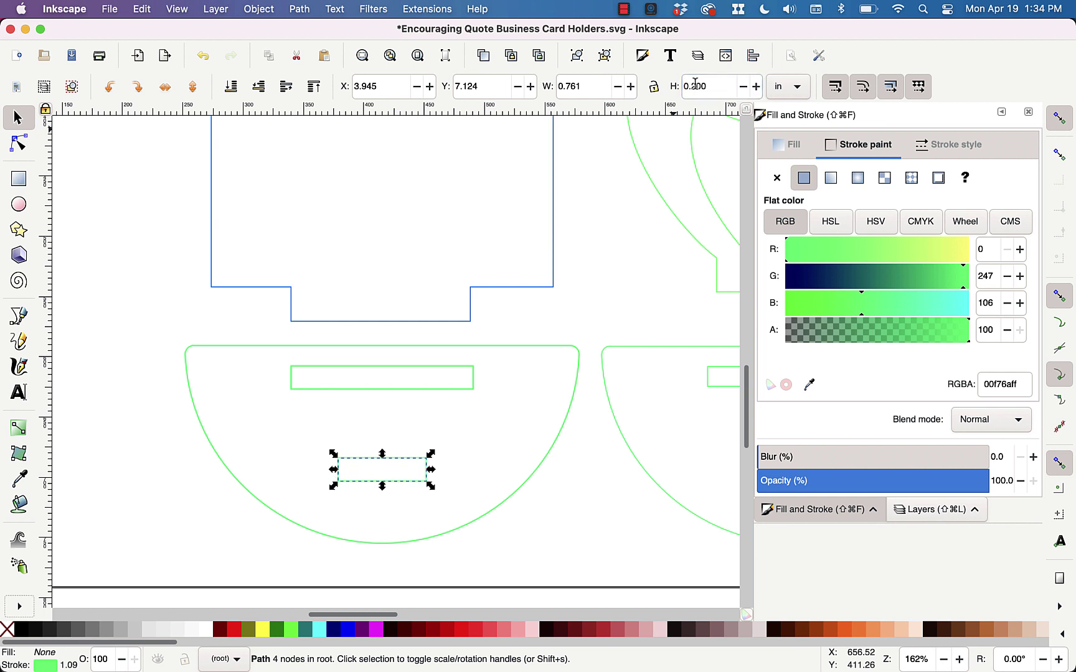
pyautogui.click(517, 473)
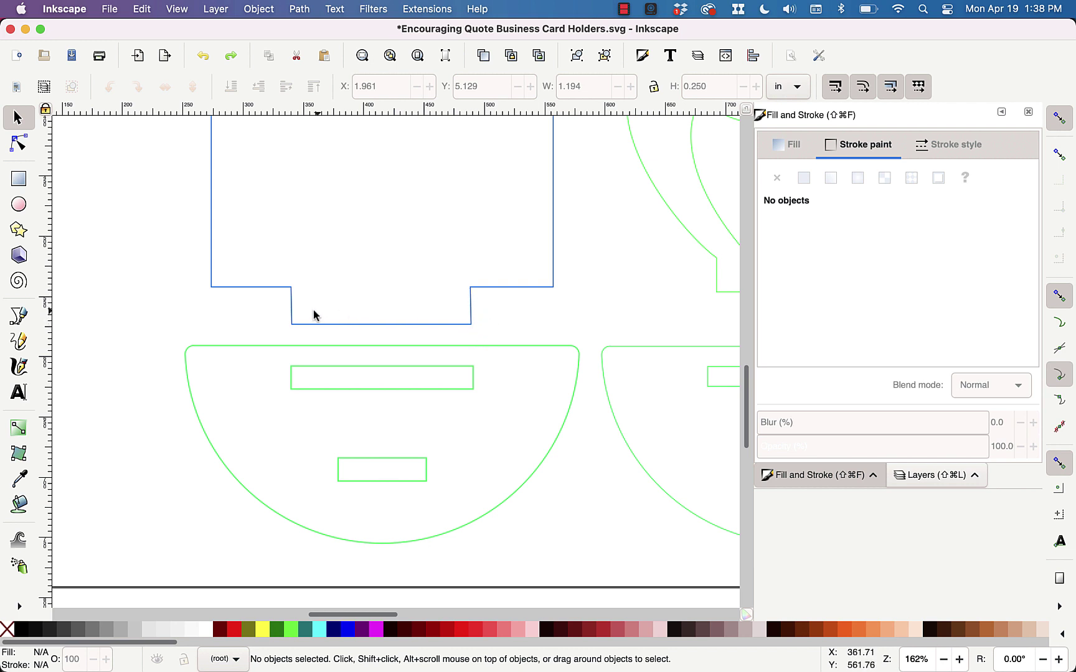
# Draw a guide rectangle about 1.34 in wide beside the blue panel's bottom tab and set its height to 0.25 in.
pyautogui.click(21, 180)
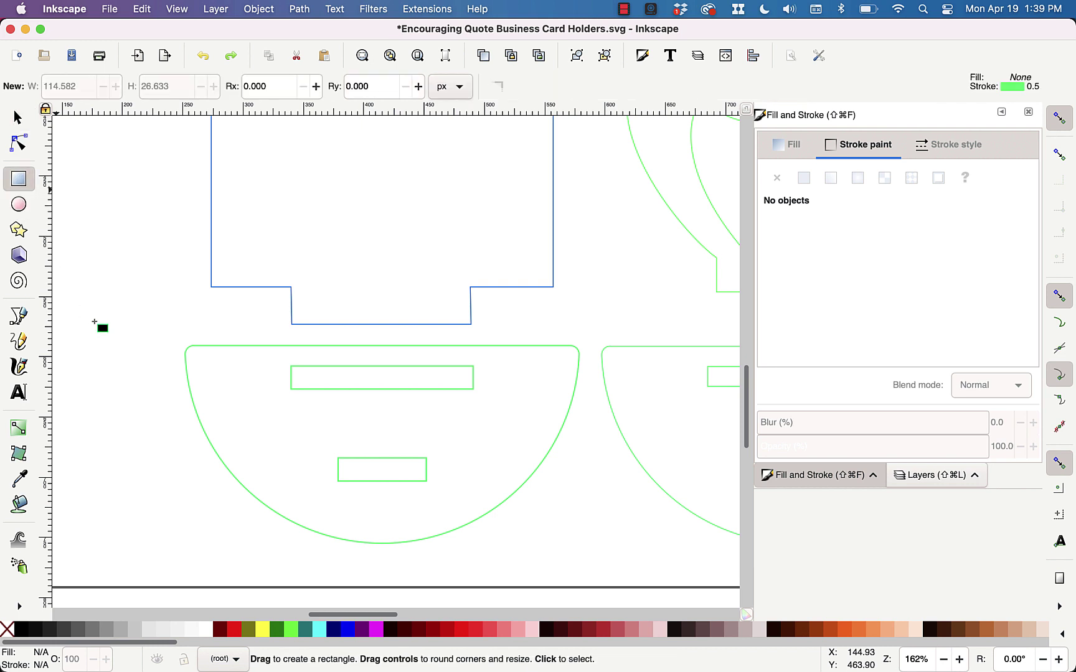
pyautogui.moveTo(103, 287); pyautogui.dragTo(258, 320)
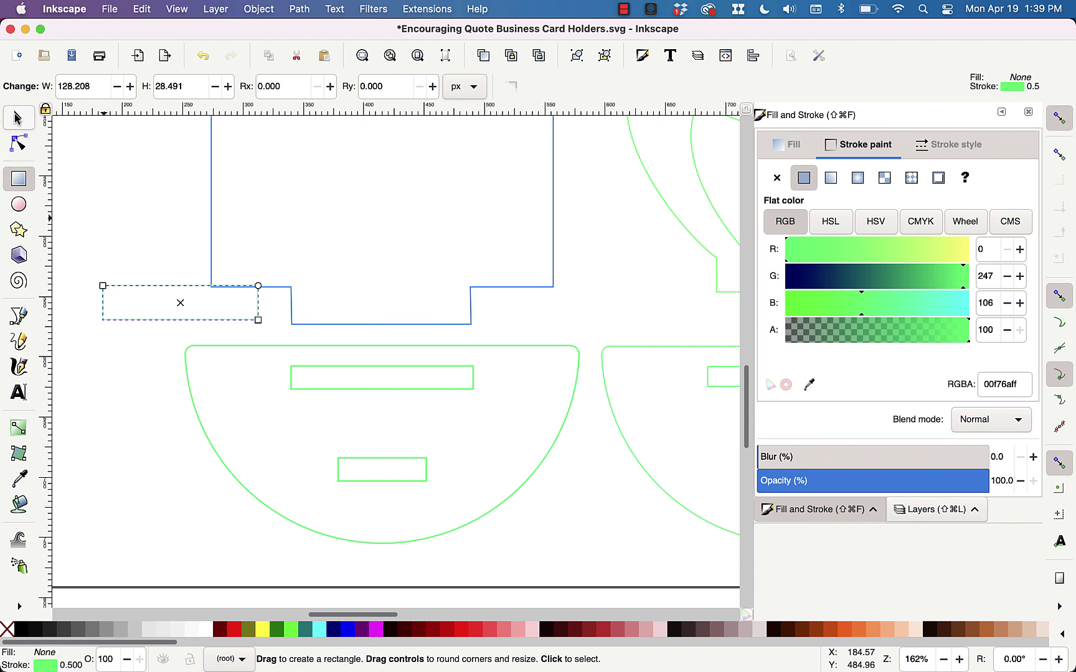
pyautogui.click(19, 118)
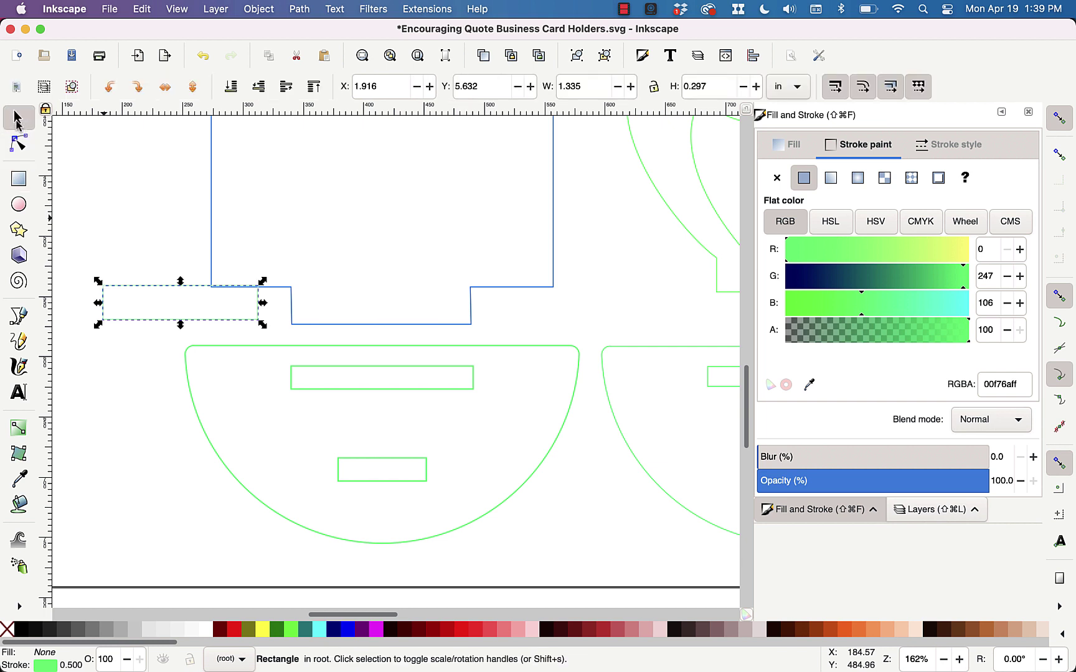
pyautogui.doubleClick(694, 82)
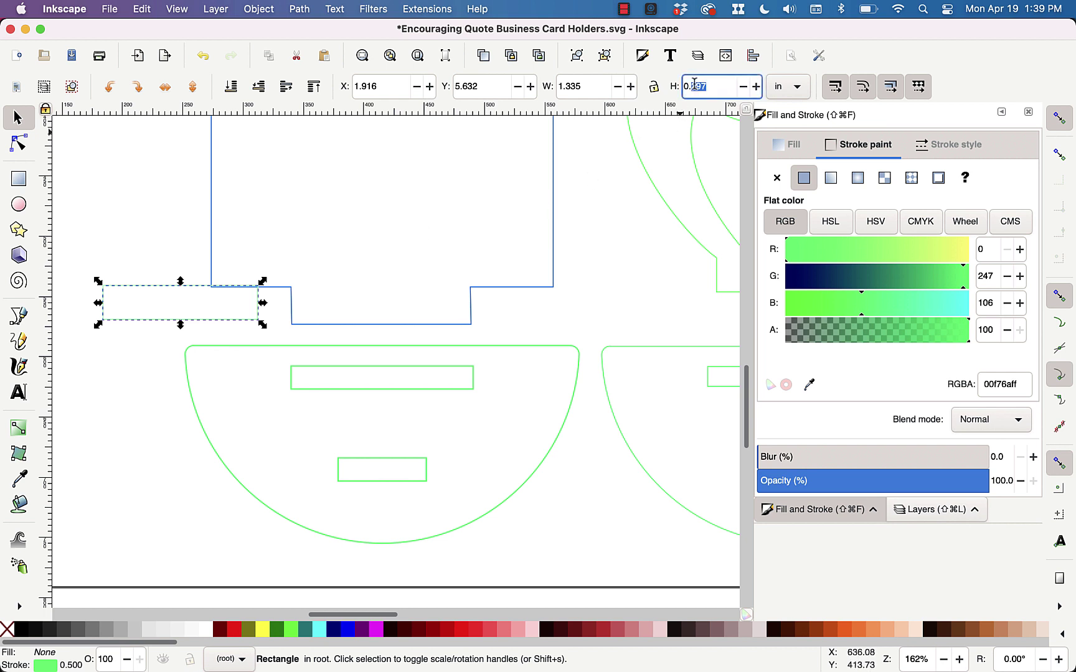
pyautogui.write('0')
pyautogui.press('Return')
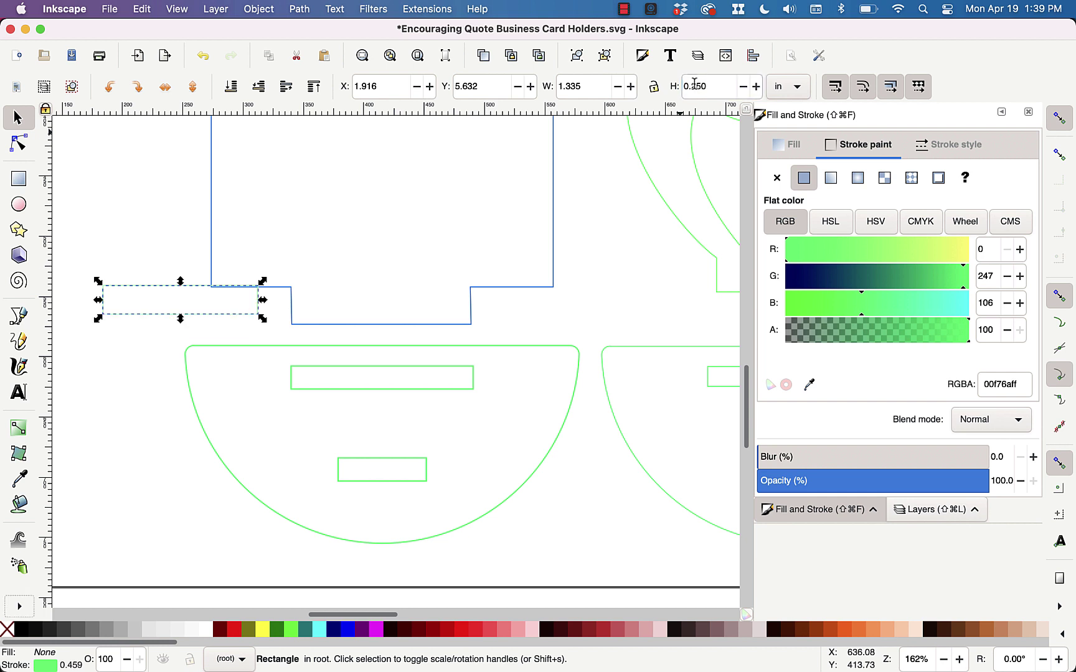
# Move the guide rectangle so its upper-right corner snaps to the inner corner on the left side of the blue panel's tab.
pyautogui.click(120, 207)
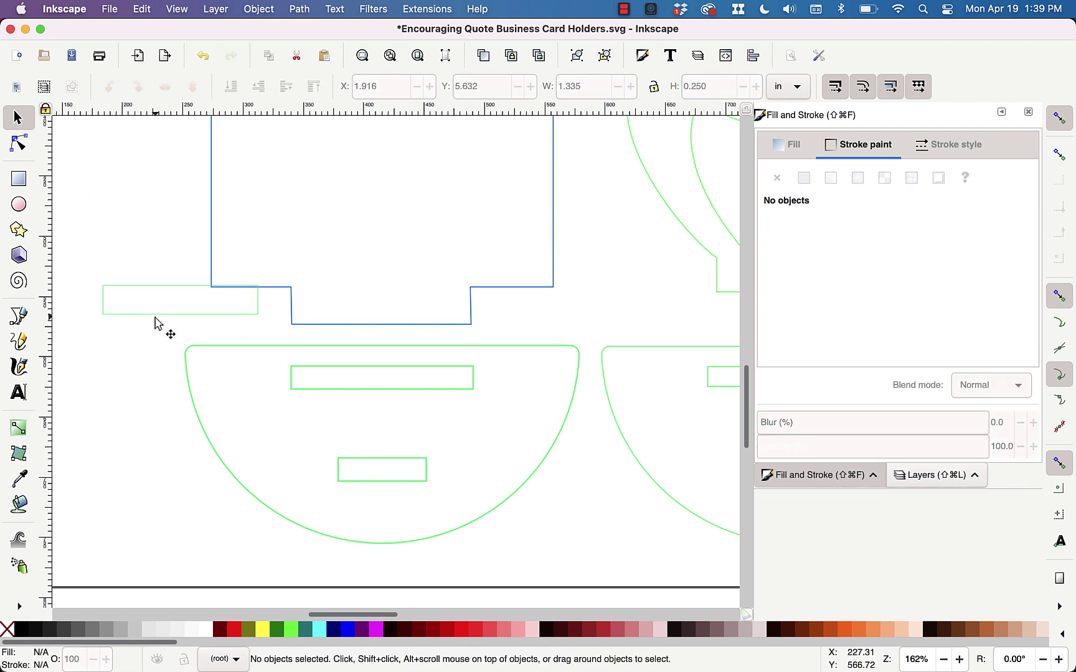
pyautogui.moveTo(166, 323); pyautogui.dragTo(197, 320)
pyautogui.click(182, 261)
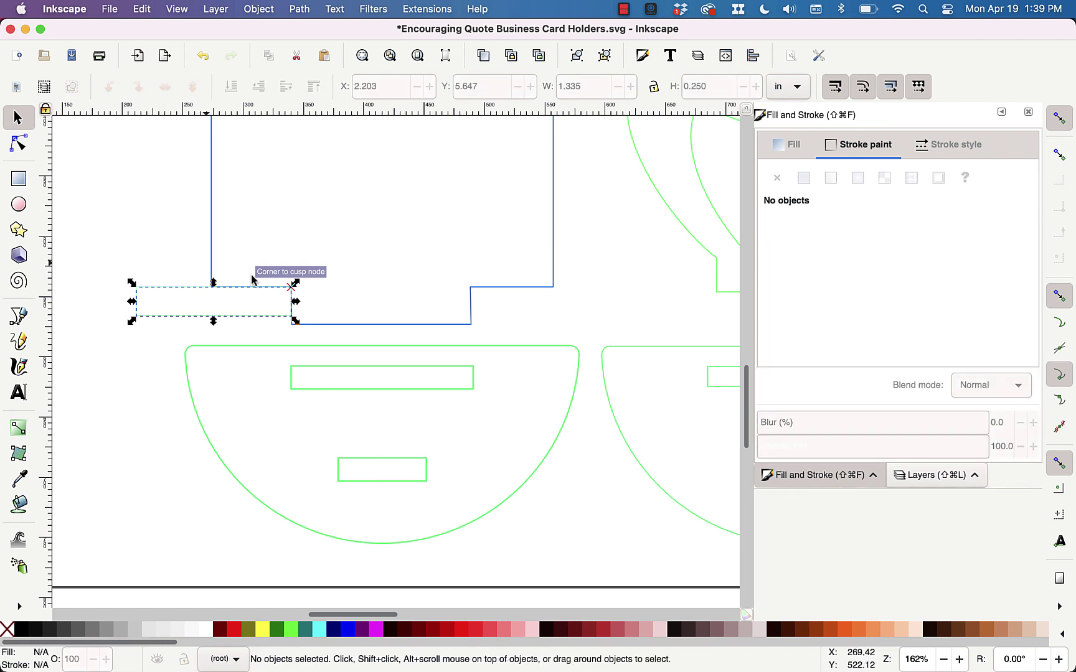
# Move the two bottom corner nodes of the blue panel's tab up together to align with the guide rectangle's lower edge.
pyautogui.scroll(2, 277, 277)
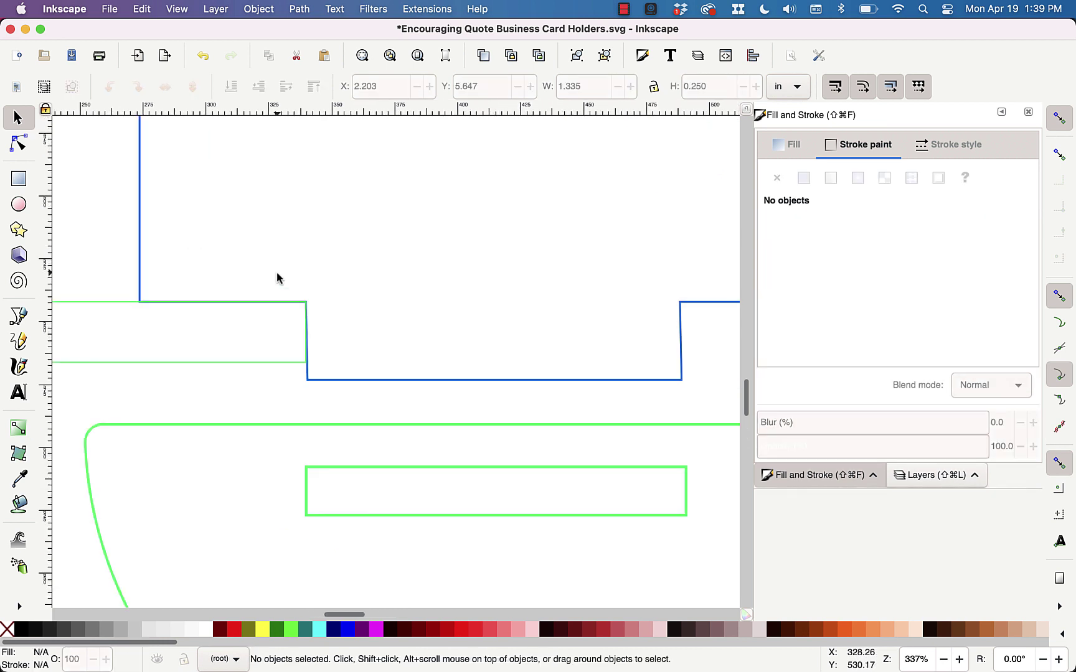
pyautogui.hscroll(5, 277, 278)
pyautogui.scroll(-1, 277, 278)
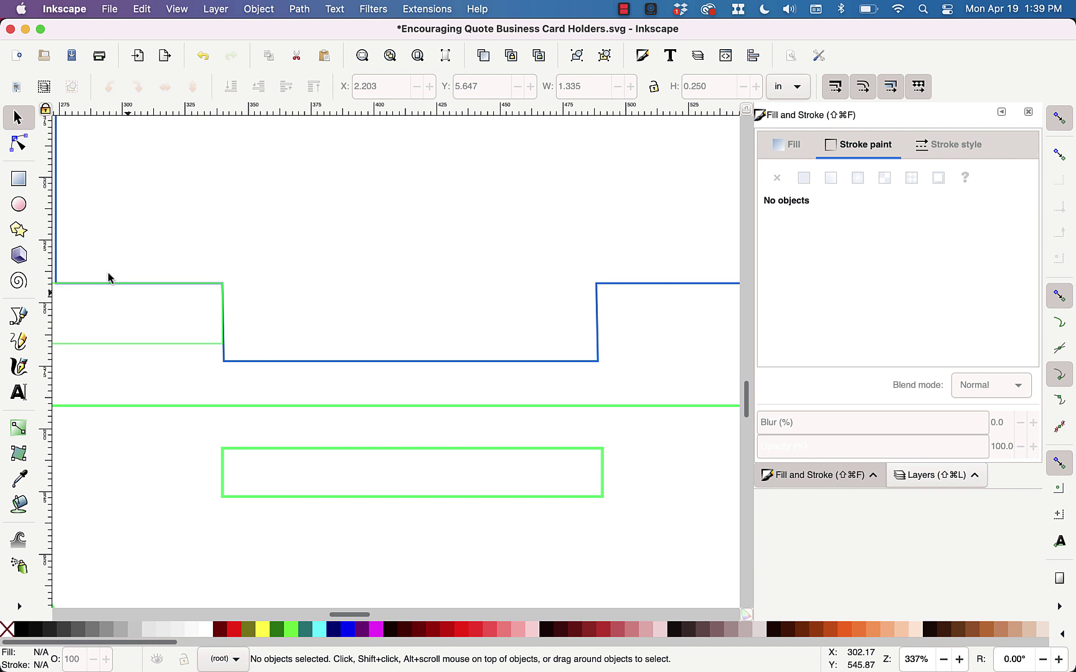
pyautogui.click(17, 145)
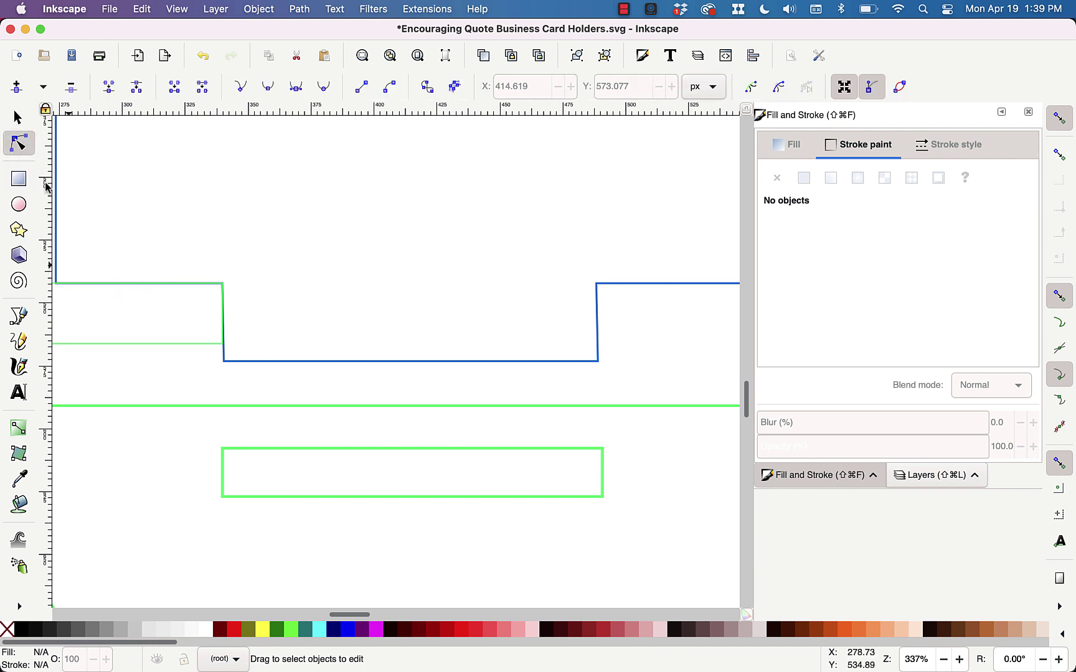
pyautogui.click(225, 361)
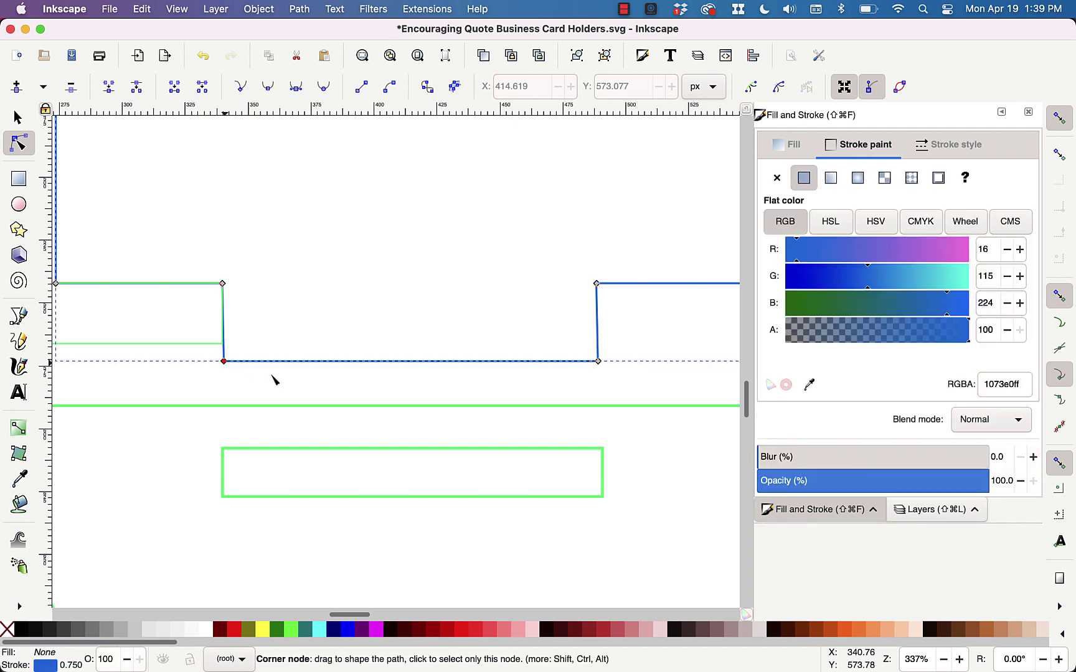
pyautogui.click(224, 362)
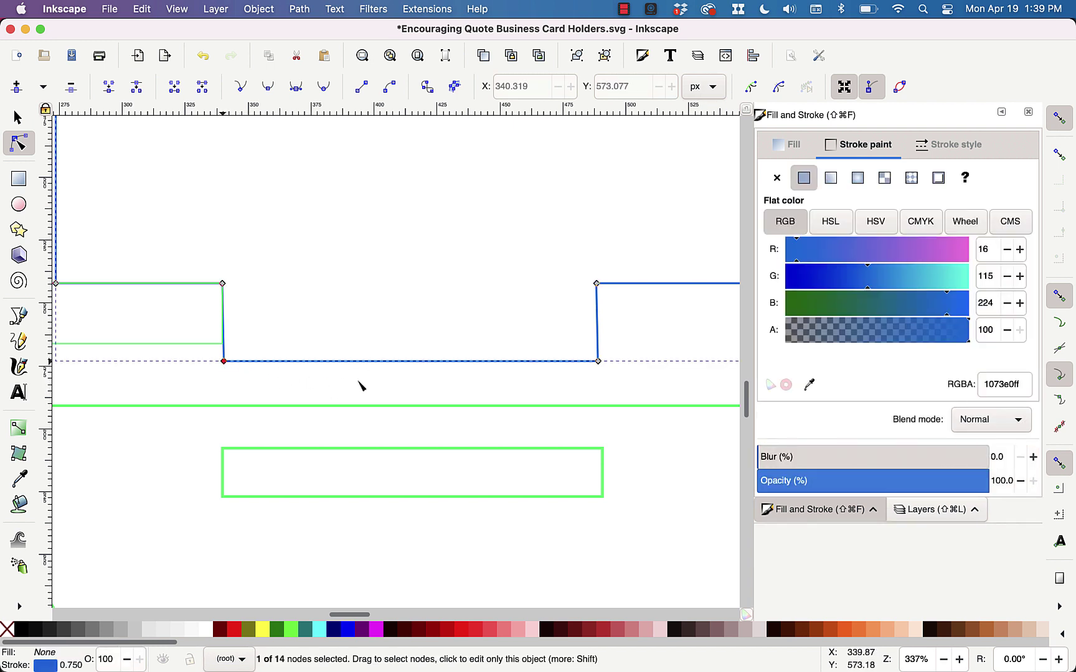
pyautogui.keyDown('shift'); pyautogui.click(599, 361); pyautogui.keyUp('shift')
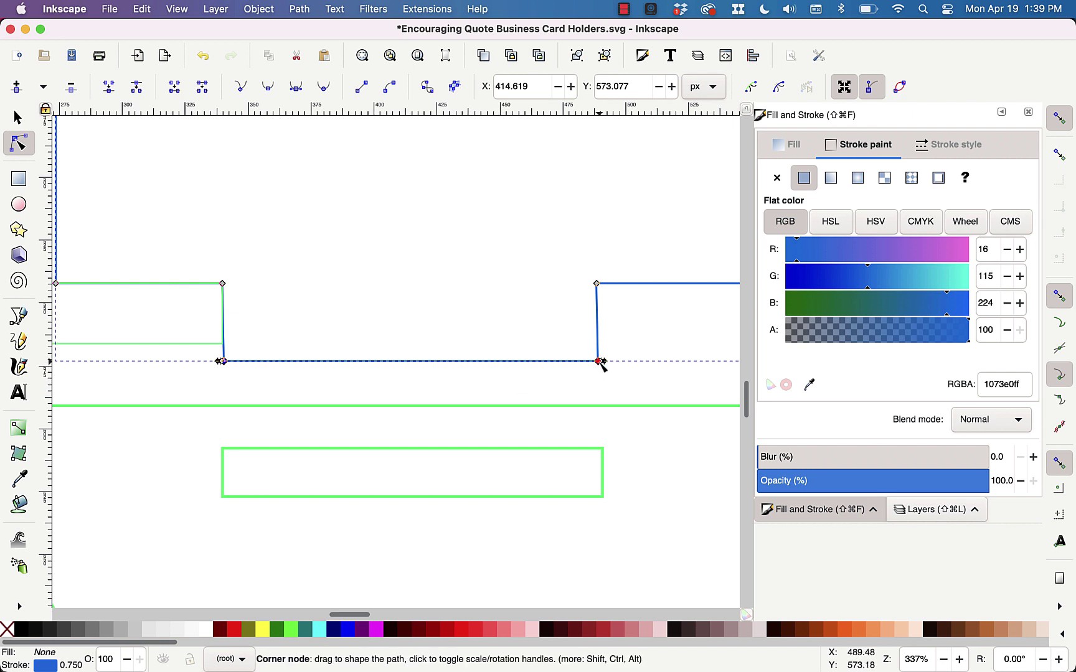
pyautogui.moveTo(599, 361); pyautogui.dragTo(599, 346)
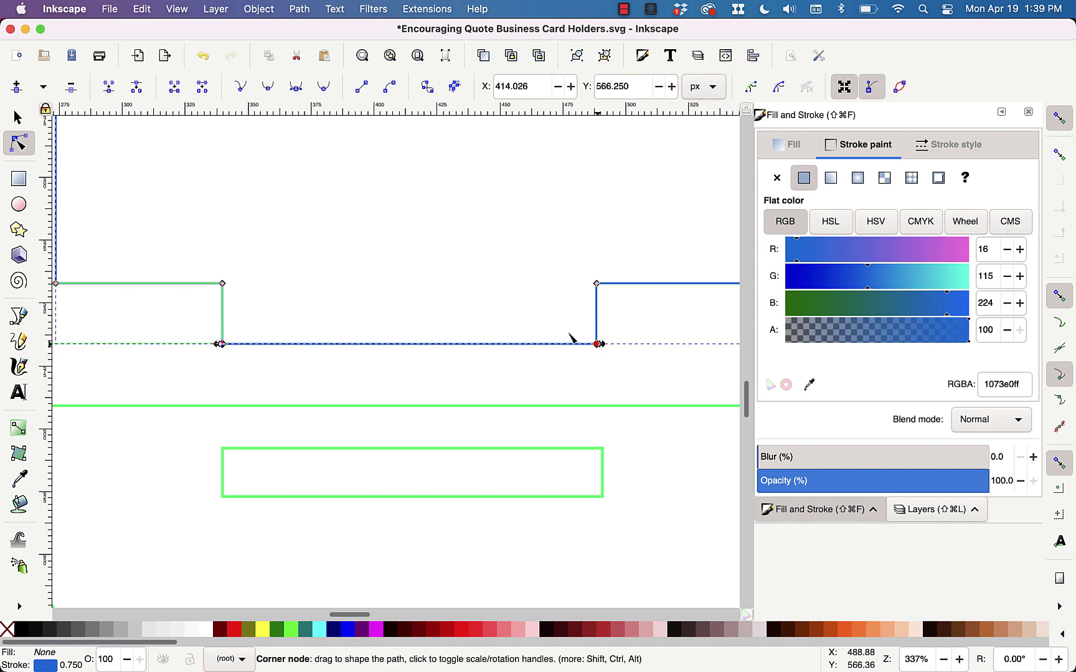
pyautogui.click(19, 122)
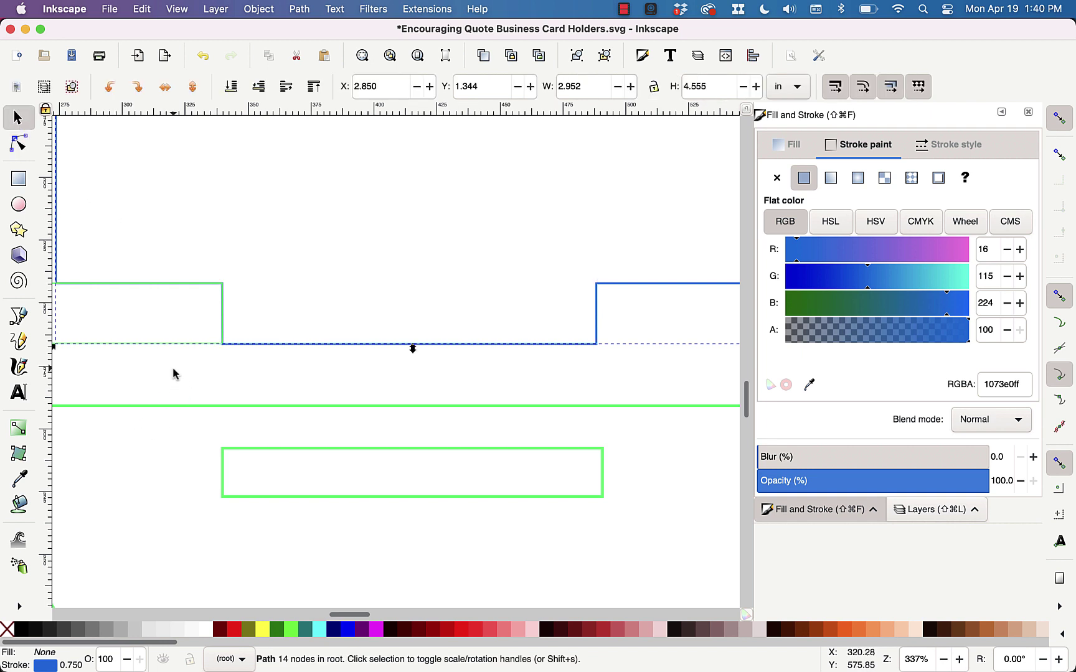